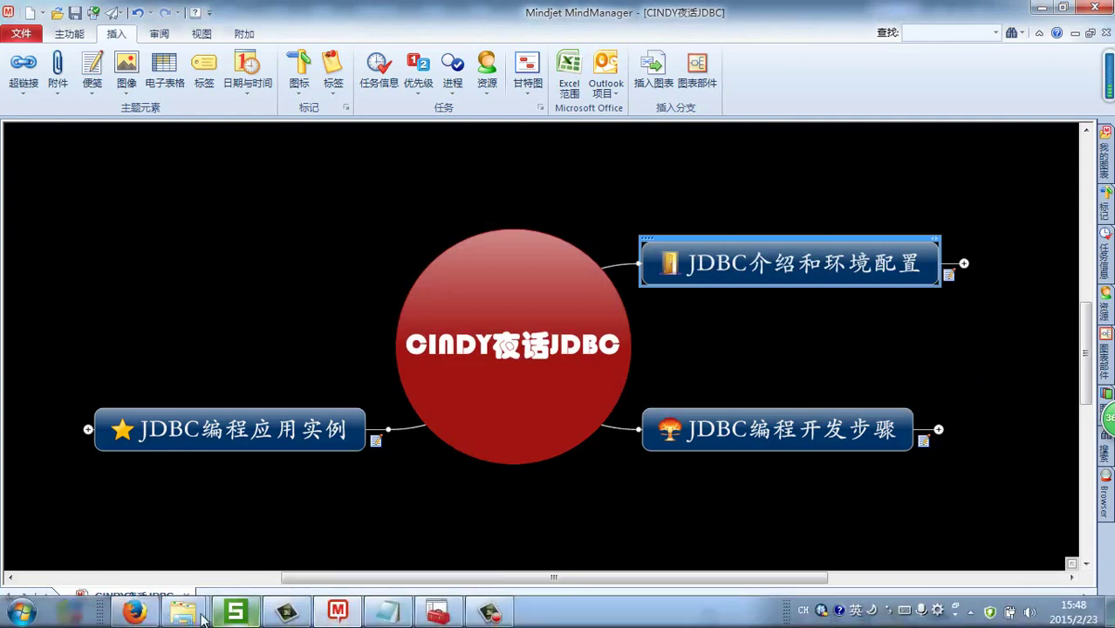
Switch to the JDK API documentation in Firefox and open the java.sql package page
click(274, 532)
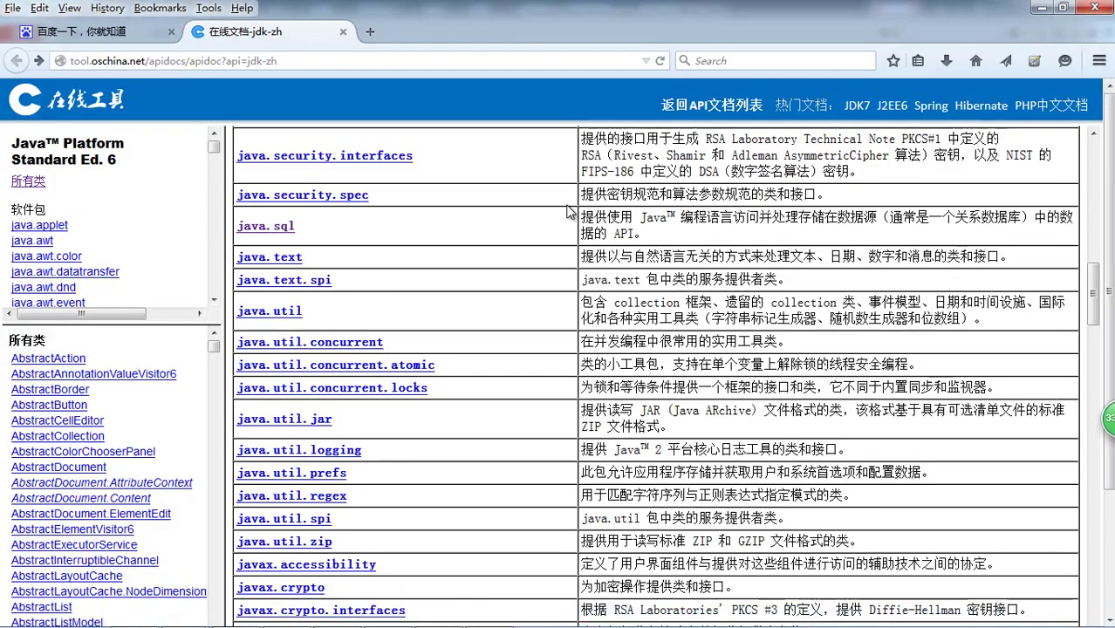
scroll(542, 273, up, 6)
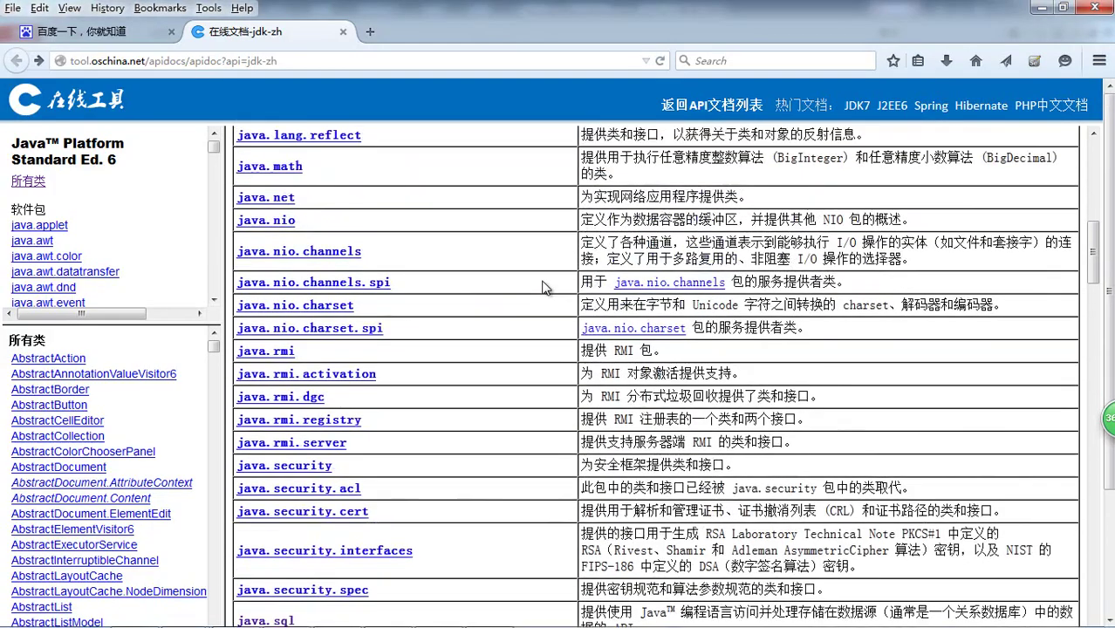
scroll(545, 288, down, 4)
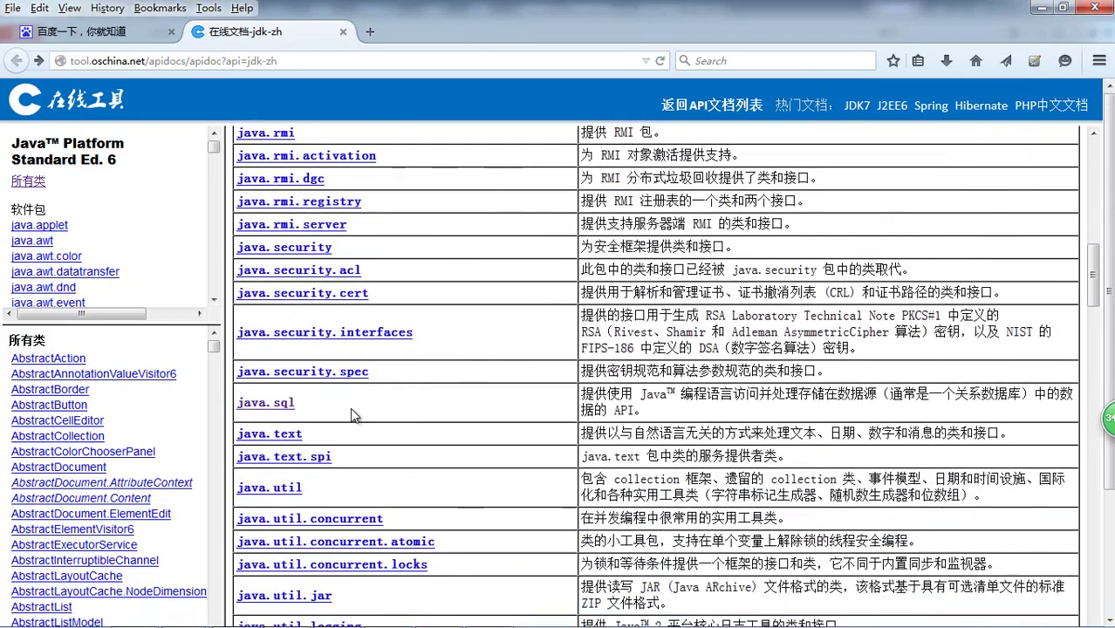
click(287, 407)
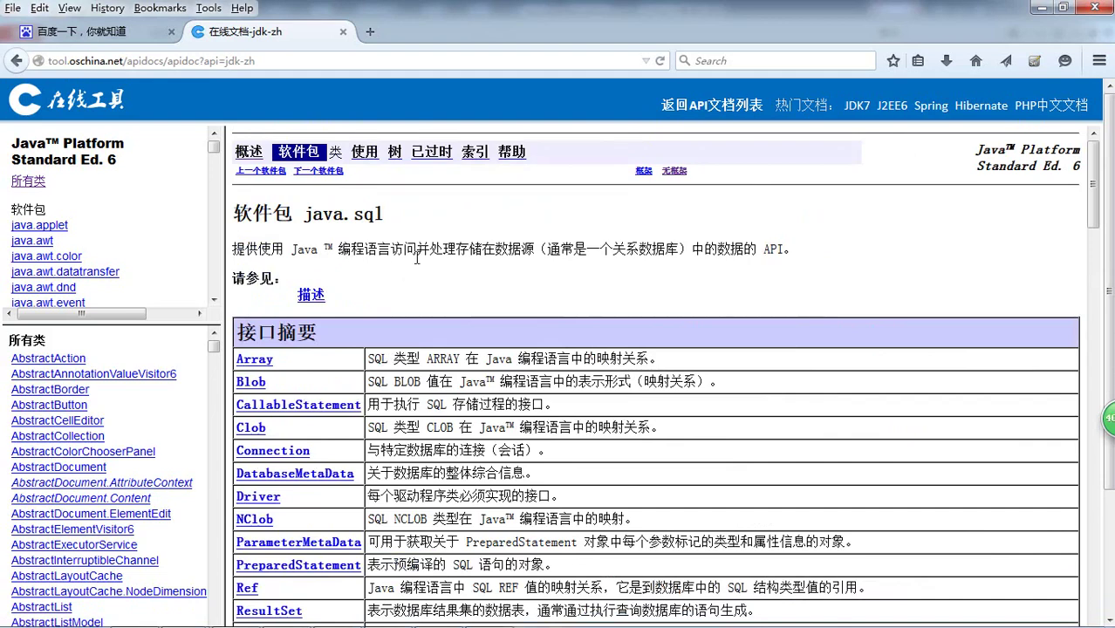
Examine the java.sql package description and its interface, class, enum and exception summaries
drag(743, 250, 794, 251)
scroll(453, 304, down, 4)
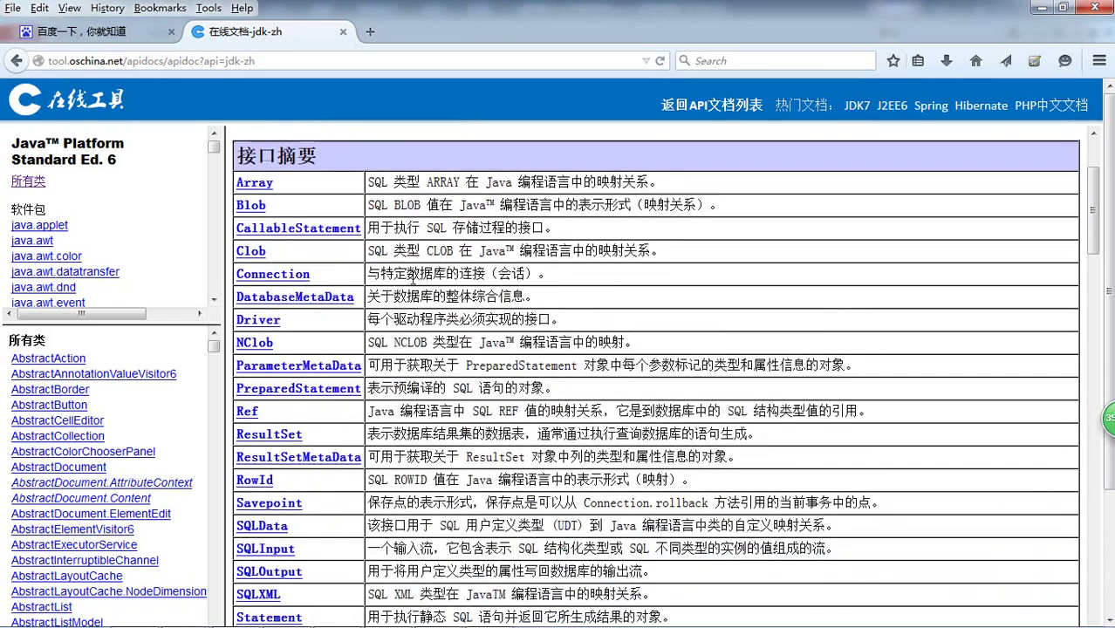
drag(239, 157, 271, 157)
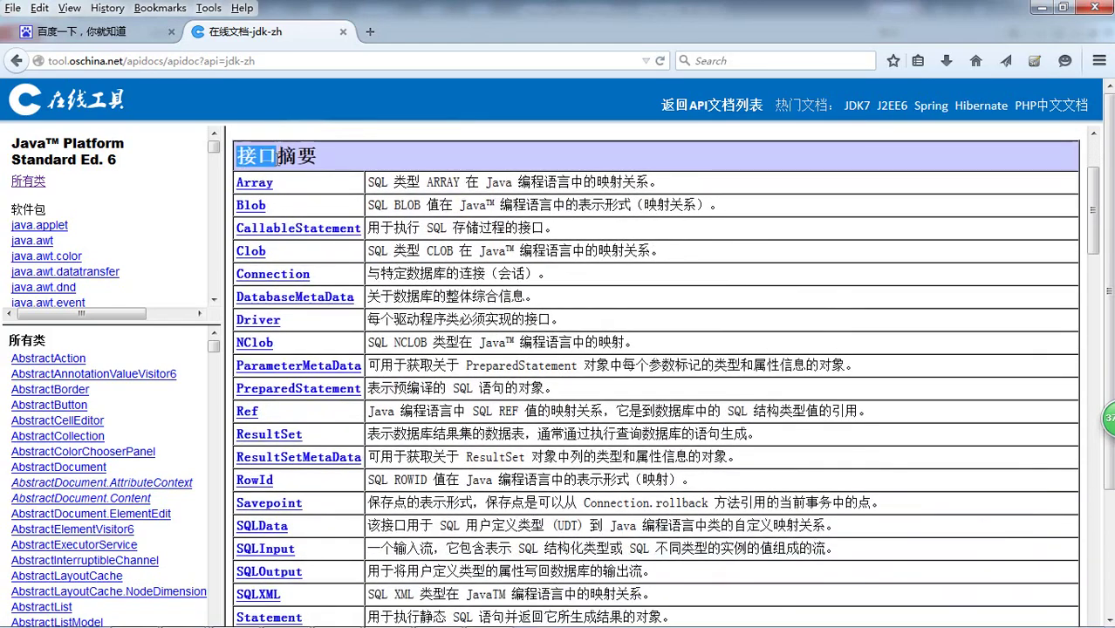
scroll(278, 159, down, 7)
scroll(240, 186, down, 5)
scroll(240, 186, up, 3)
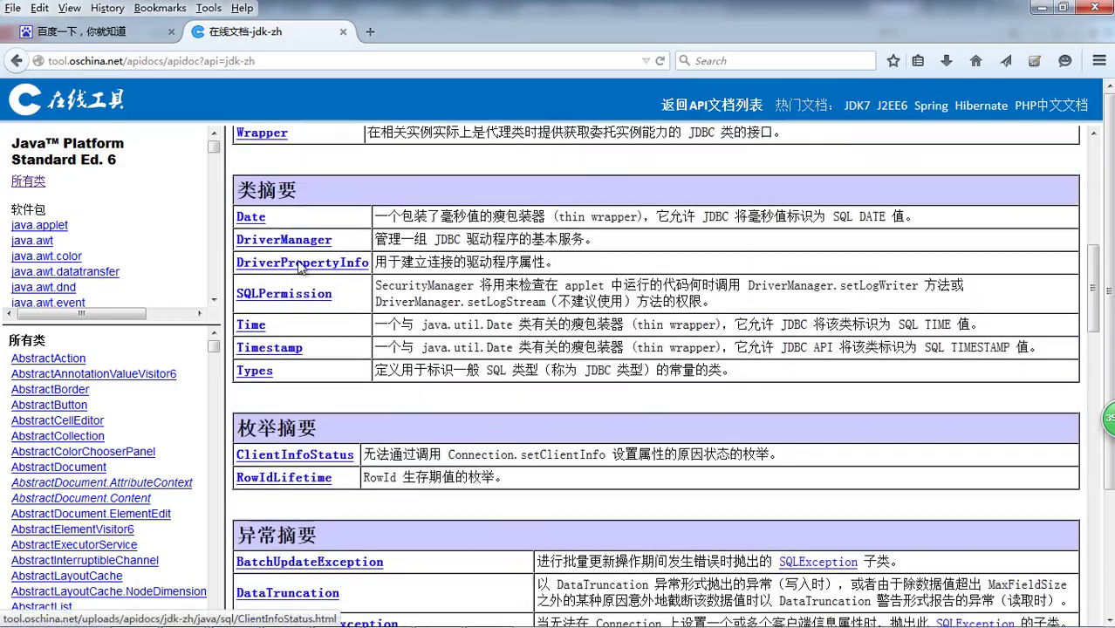
scroll(368, 403, down, 5)
scroll(446, 391, up, 3)
scroll(447, 391, up, 20)
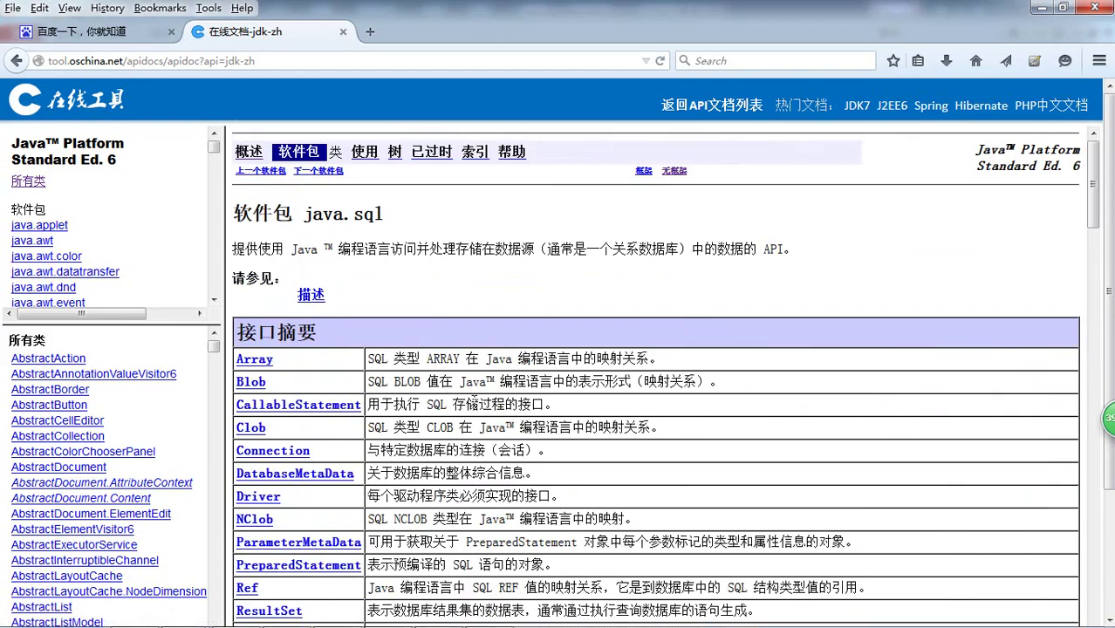
Switch to the Windows Services window, check the Oracle database services, and close it to return to the java.sql page
mouse_move(502, 621)
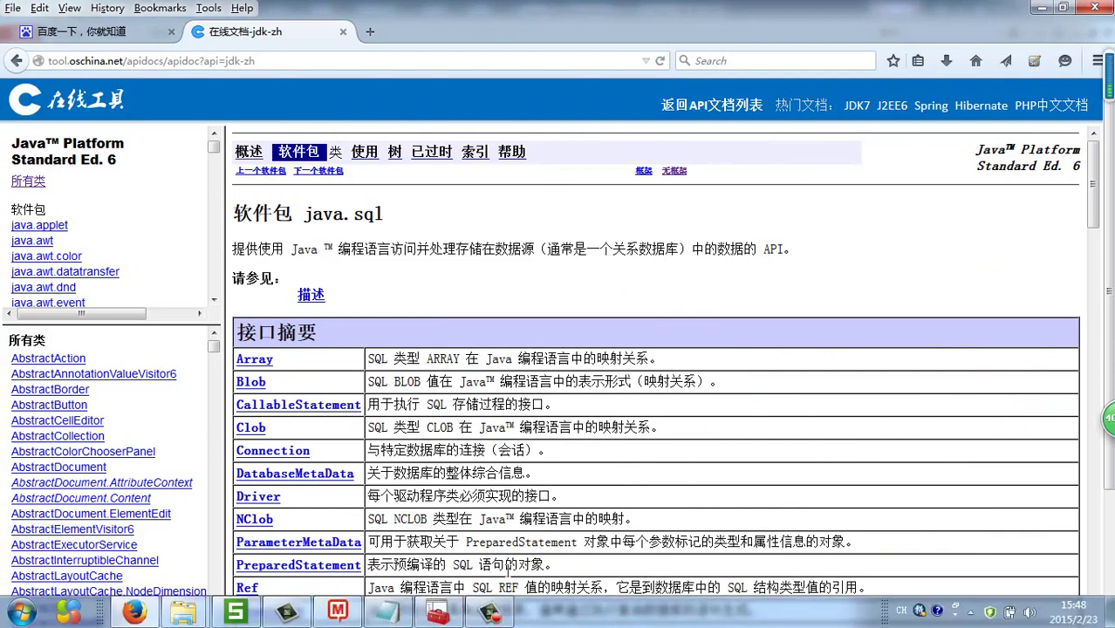
click(436, 616)
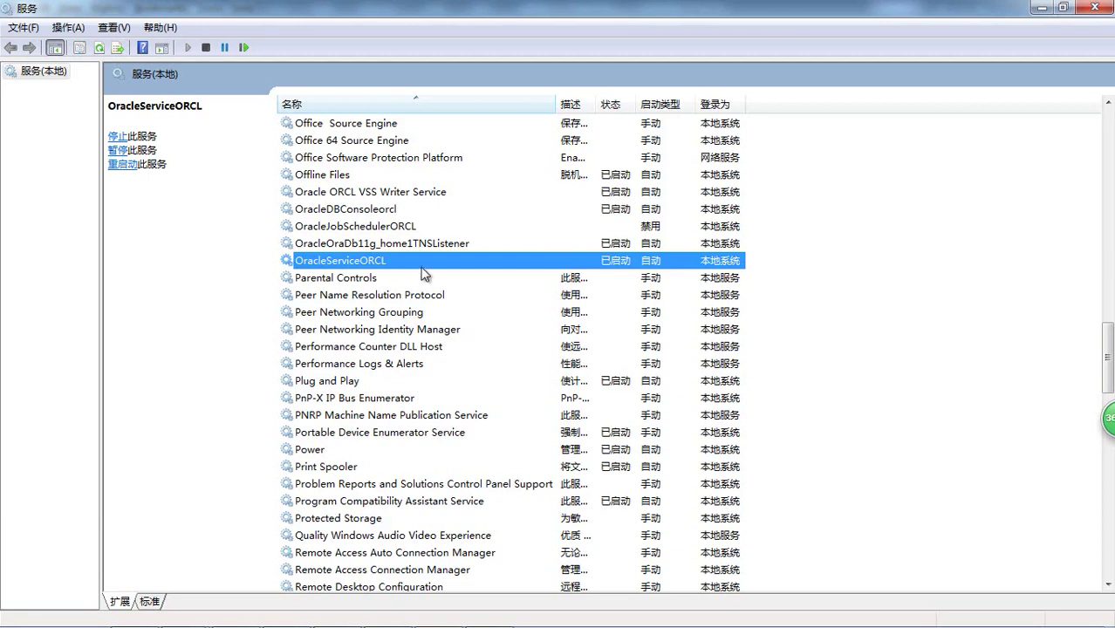
click(1091, 9)
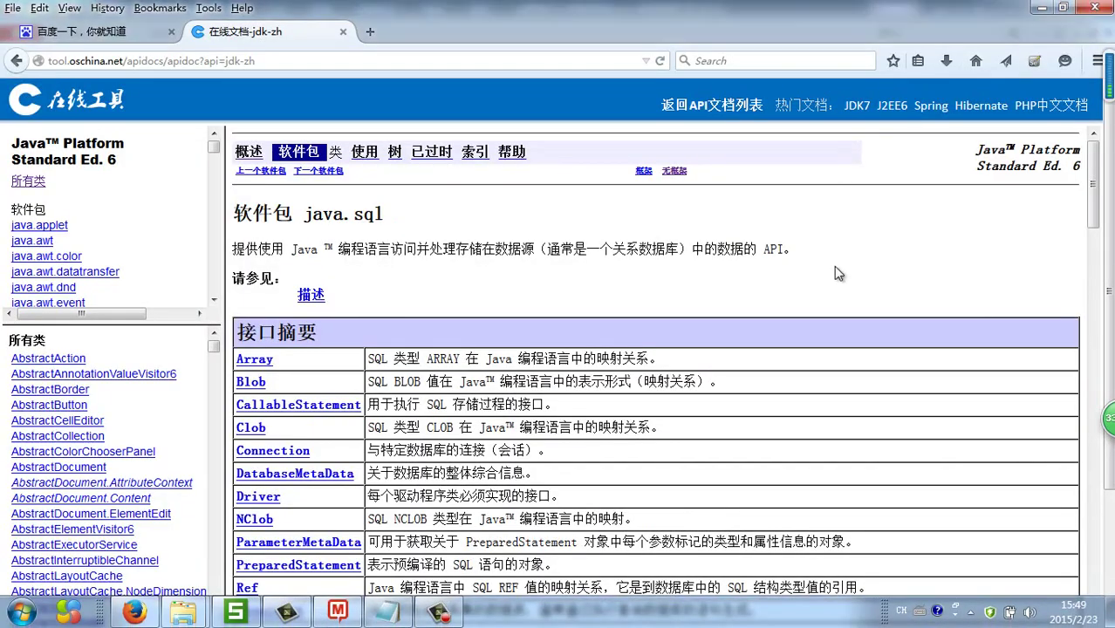
scroll(834, 274, down, 3)
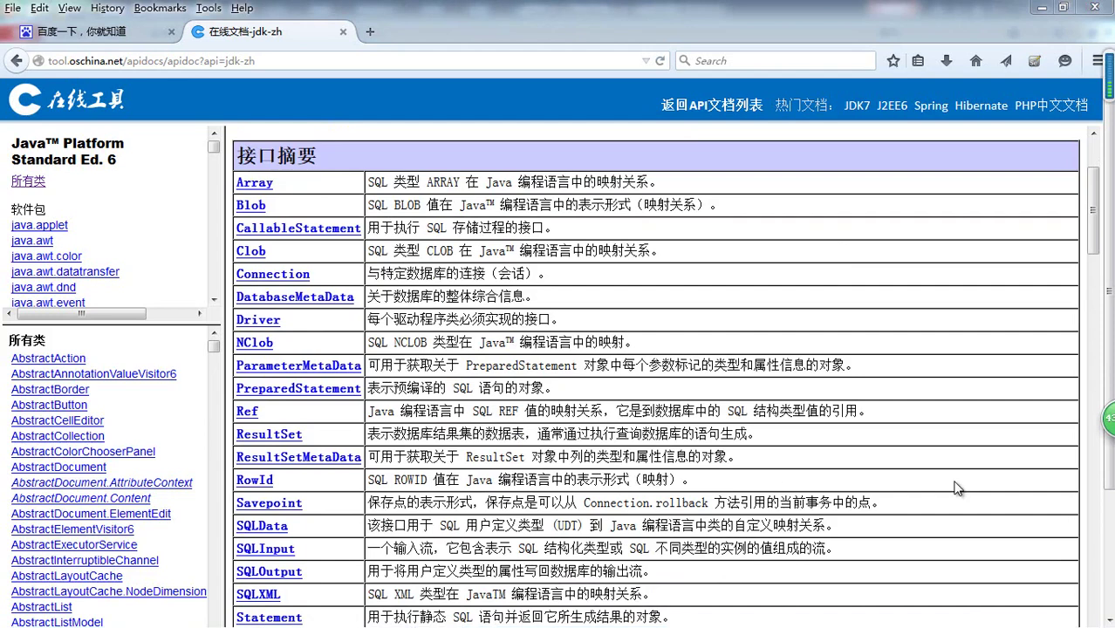
Switch to the Oracle installation folder in Windows Explorer and open product\11.1.0\db_1
mouse_move(174, 617)
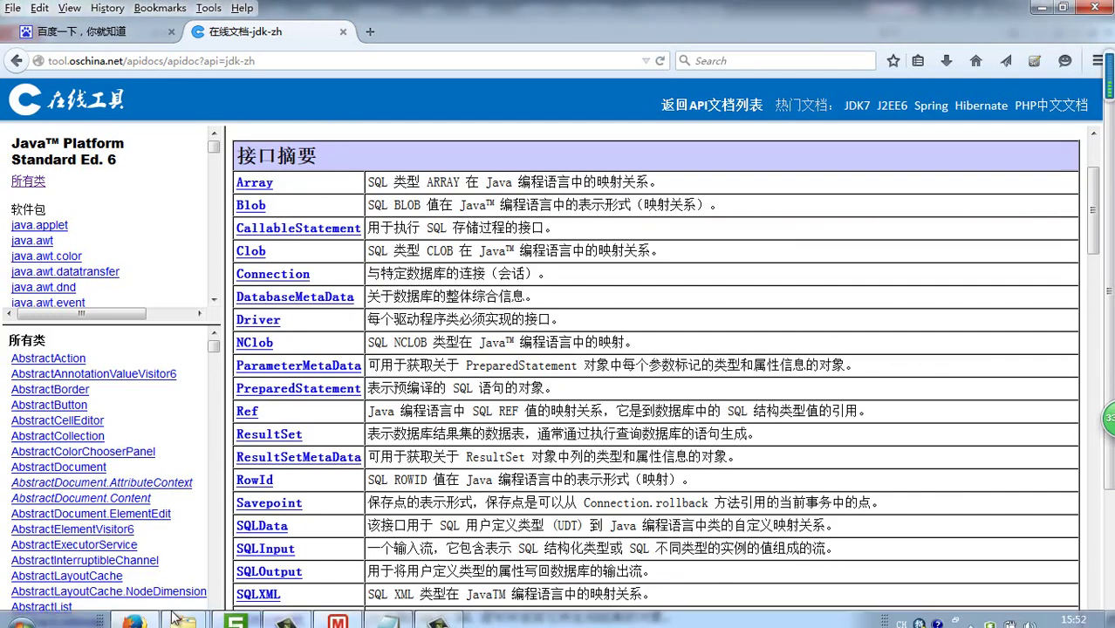
click(279, 523)
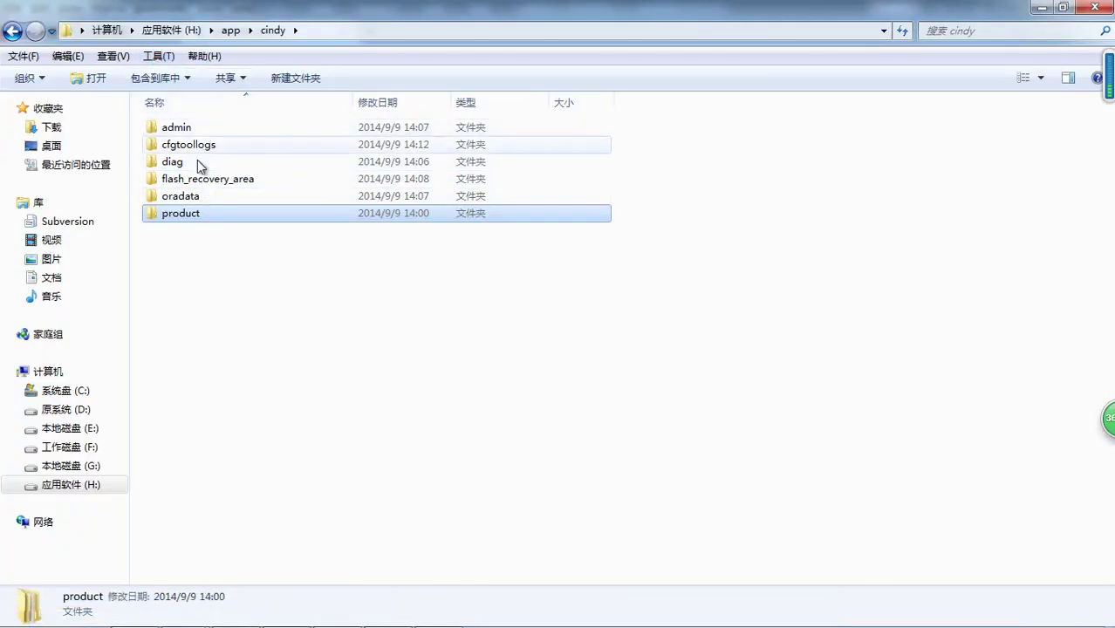
double_click(190, 218)
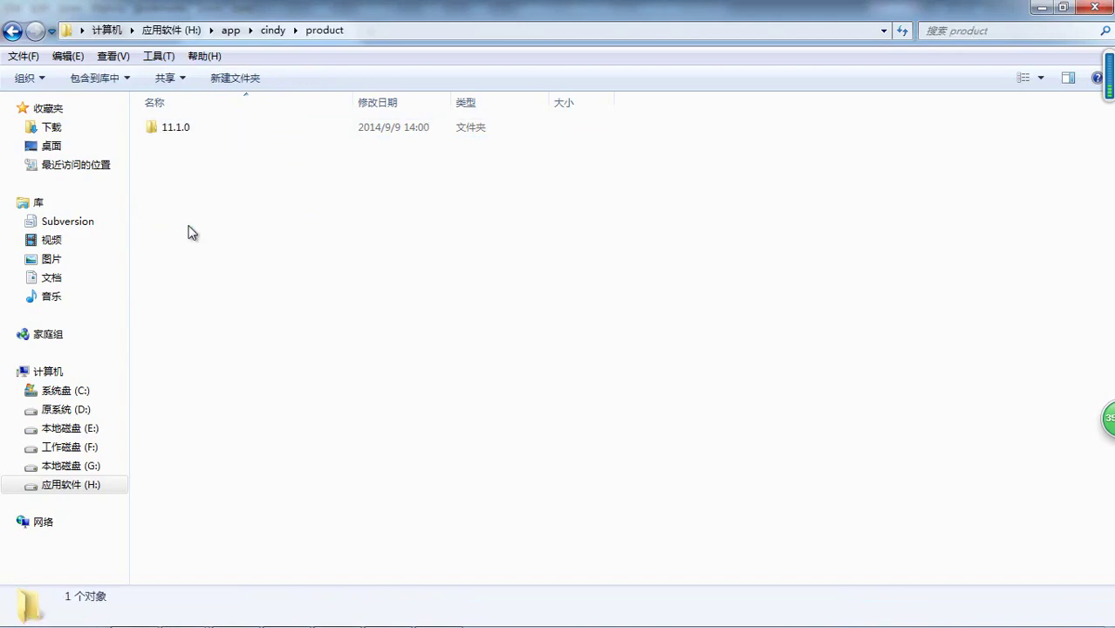
double_click(195, 125)
double_click(195, 124)
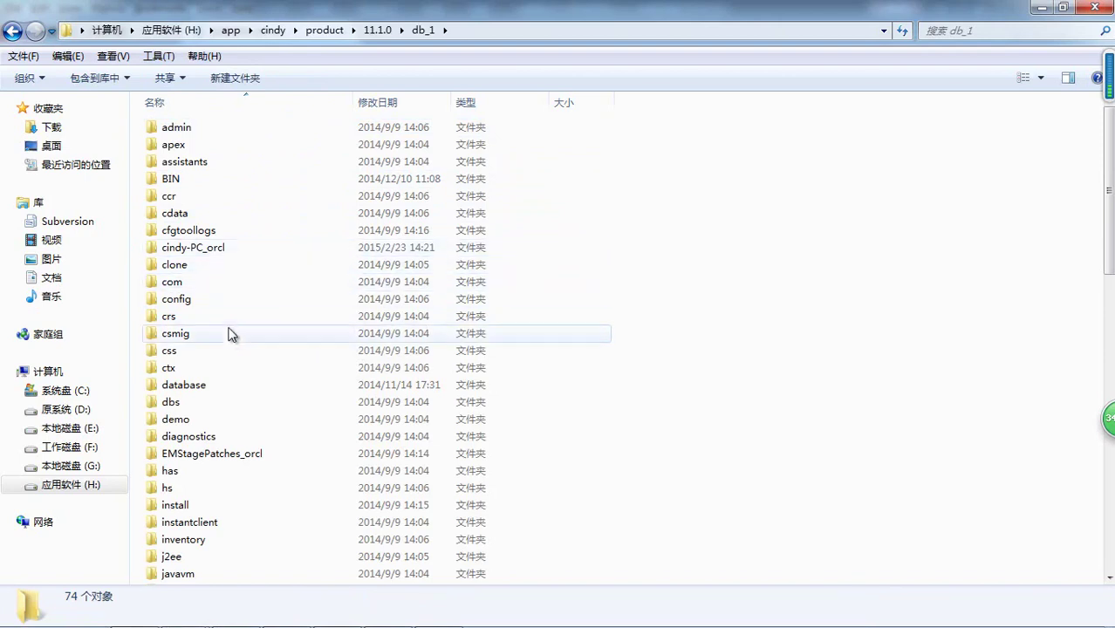
Locate the Oracle driver file ojdbc6.jar in the jdbc\lib folder of db_1 and select it
scroll(222, 327, down, 1)
click(178, 270)
key(j)
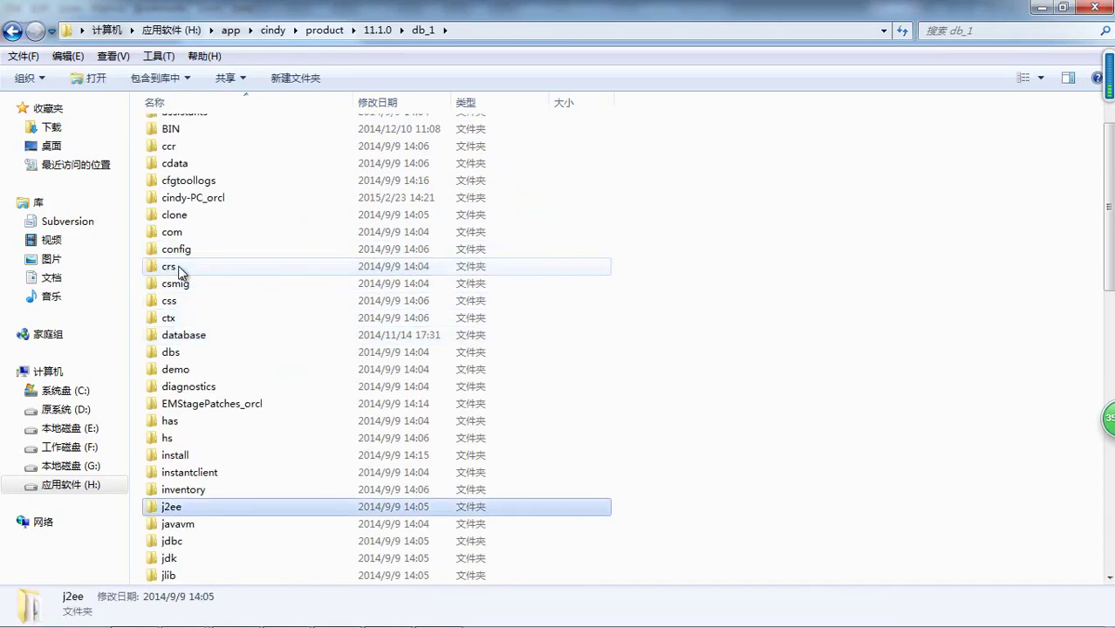
scroll(202, 455, down, 2)
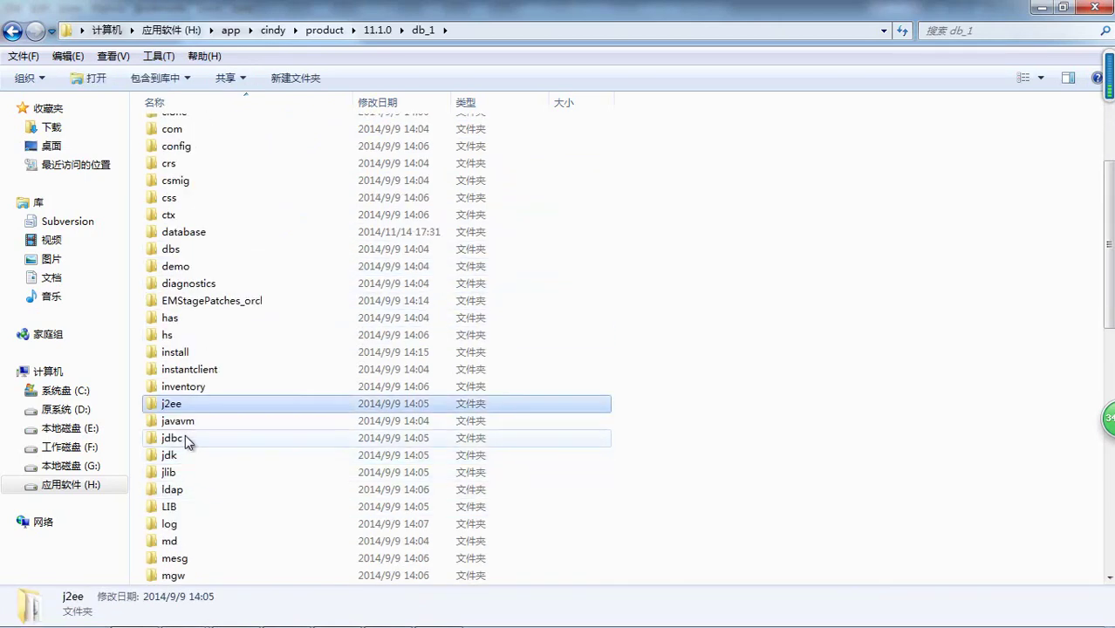
double_click(185, 434)
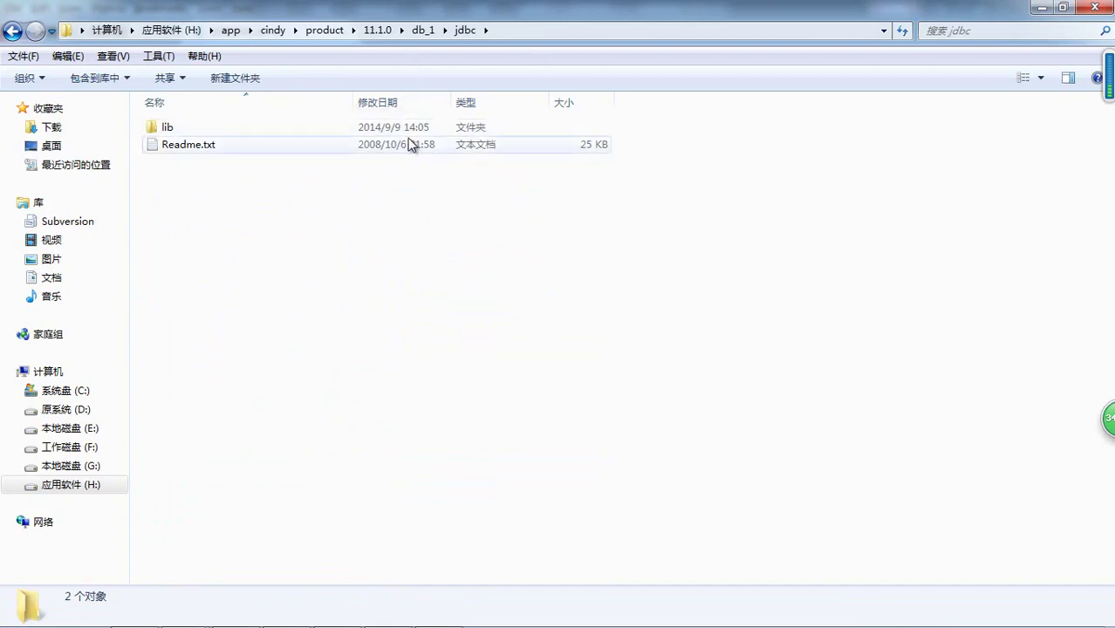
double_click(259, 126)
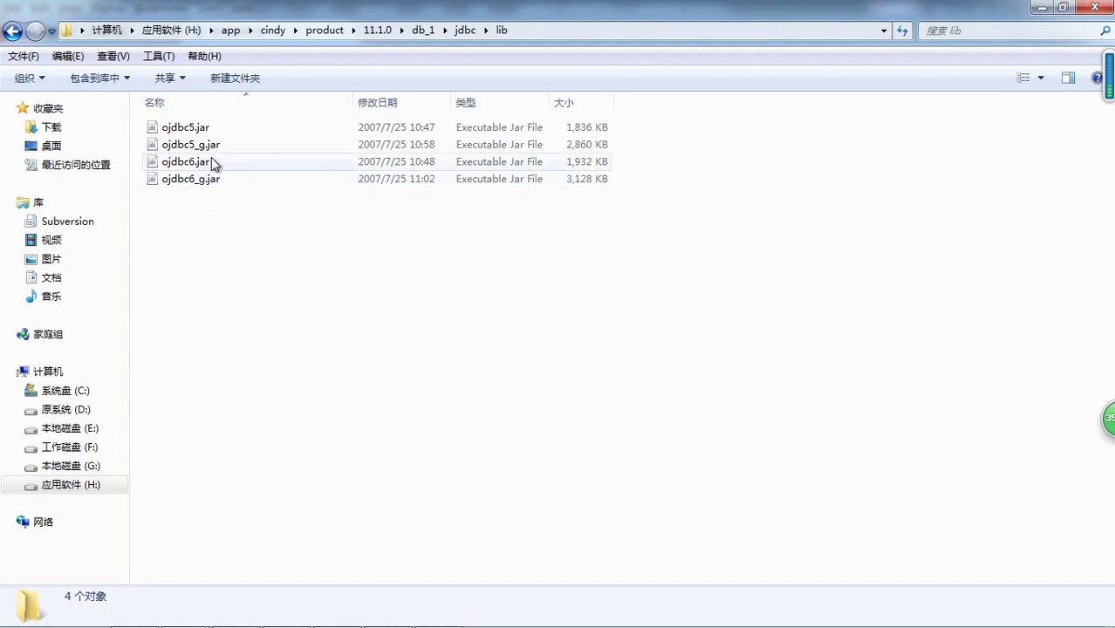
click(211, 161)
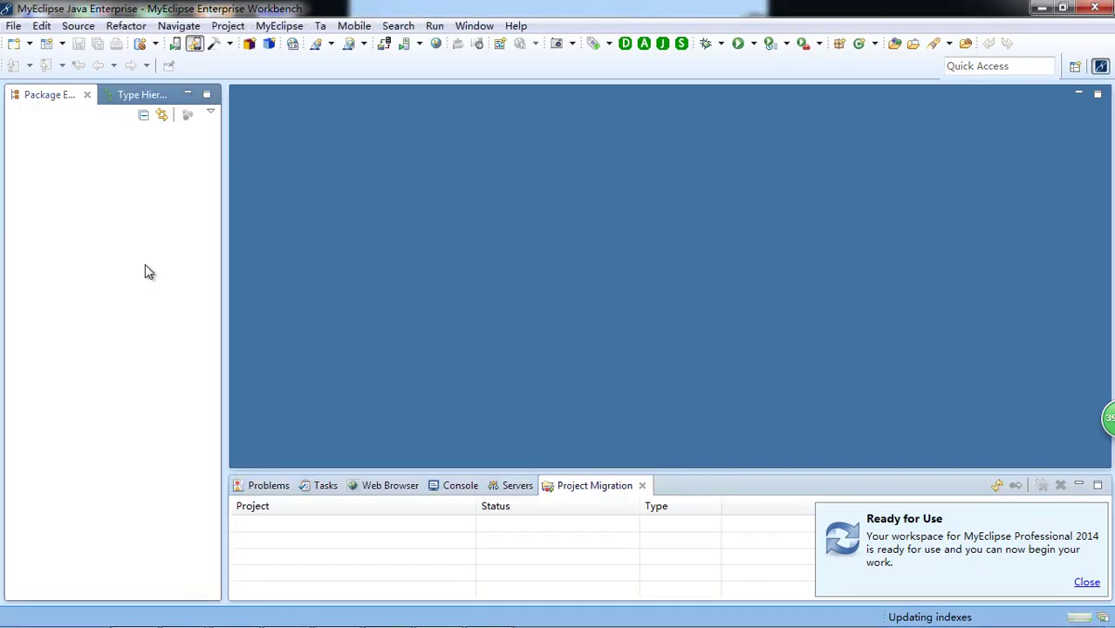
Create a Java project named jdbc1 with the default settings and agree to open the associated Java perspective
right_click(110, 177)
mouse_move(128, 182)
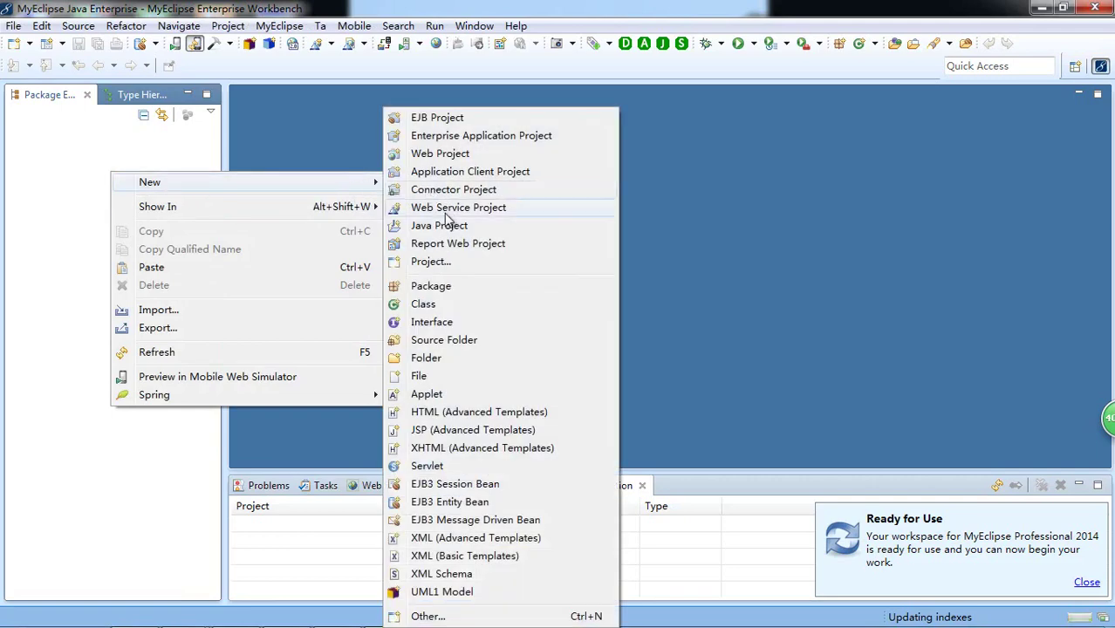
click(448, 229)
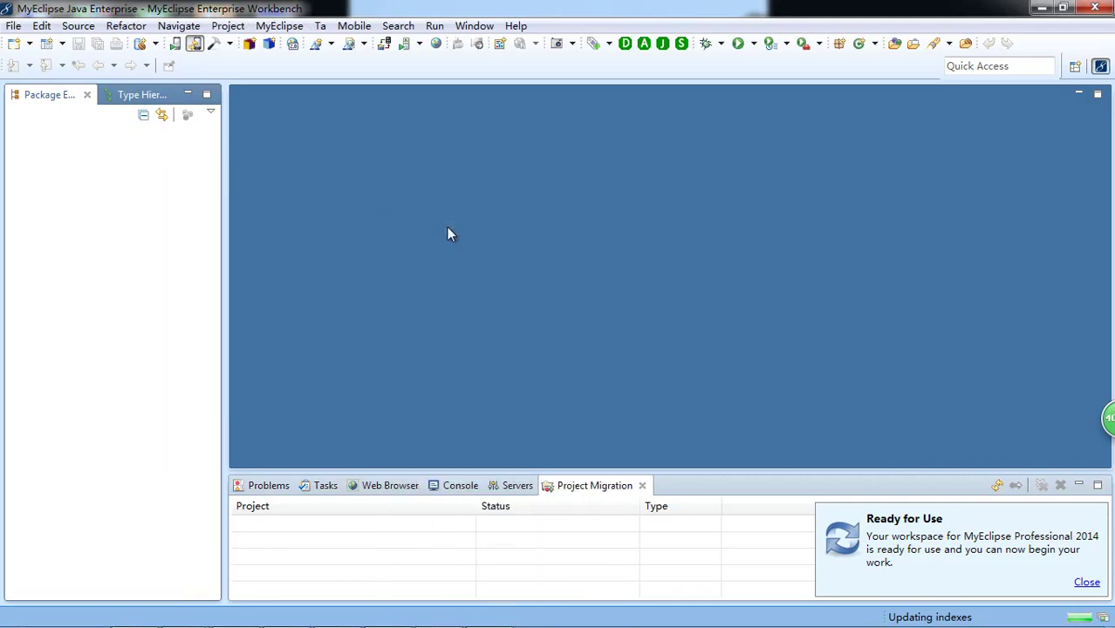
text(jdbc1)
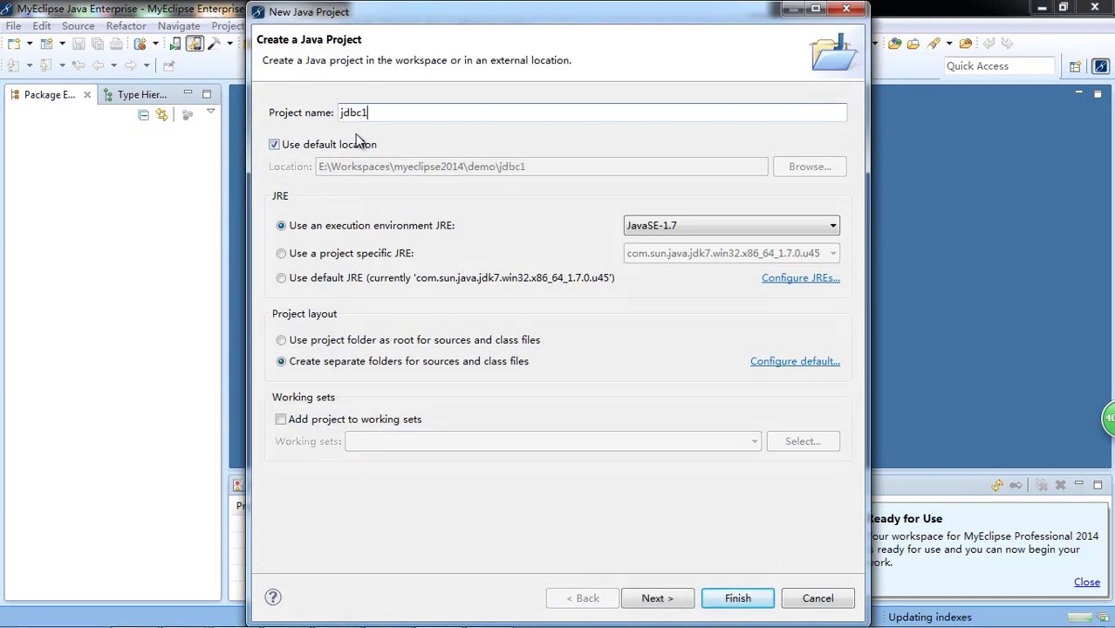
click(656, 598)
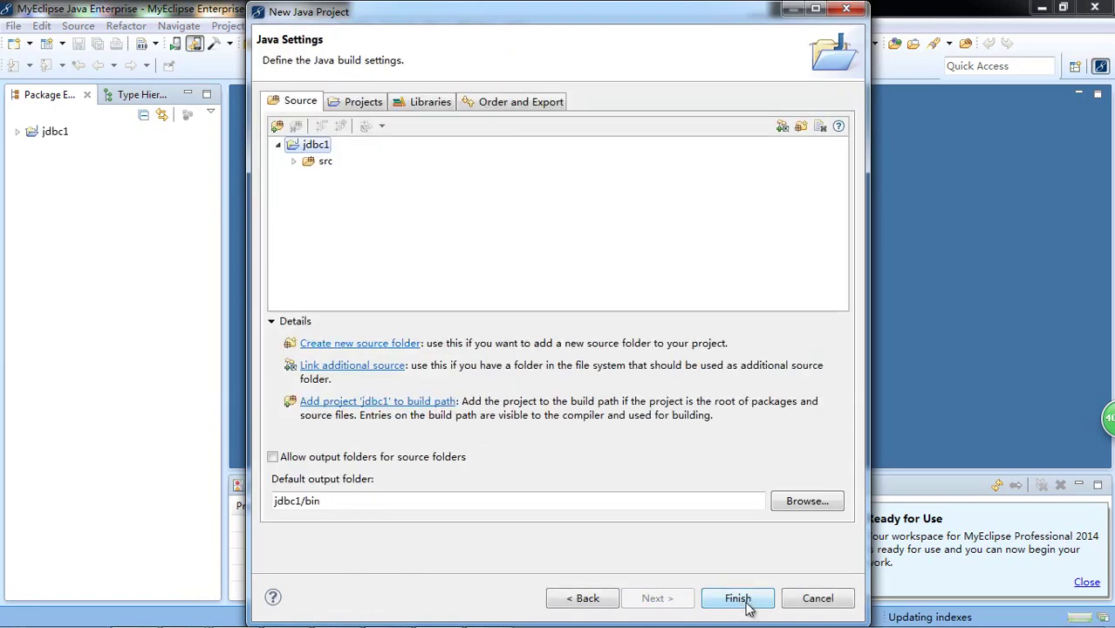
click(738, 598)
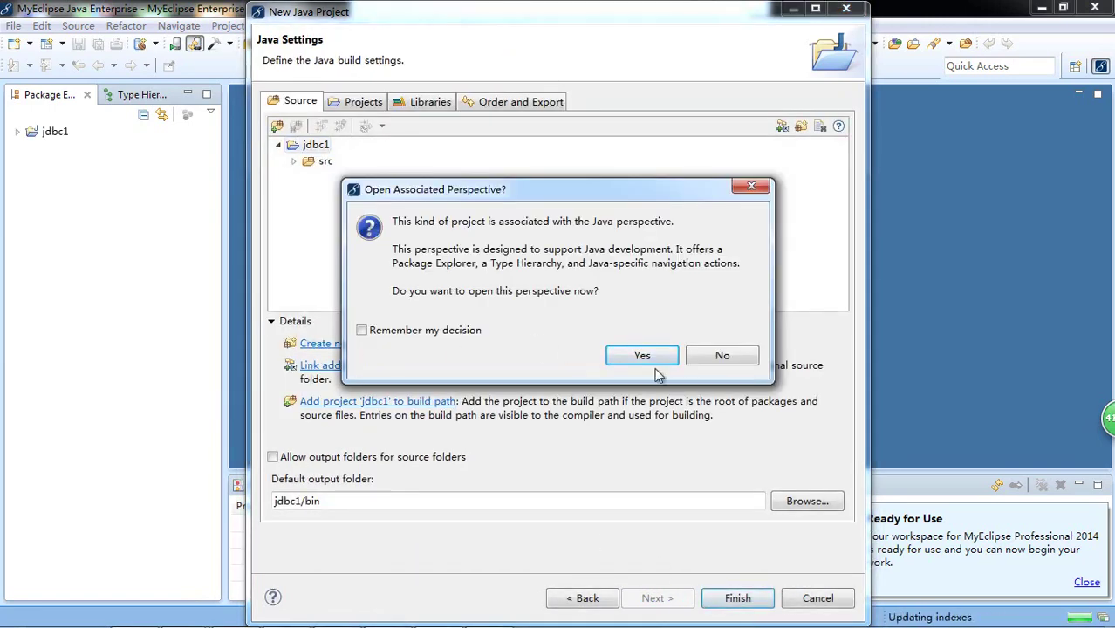
click(667, 363)
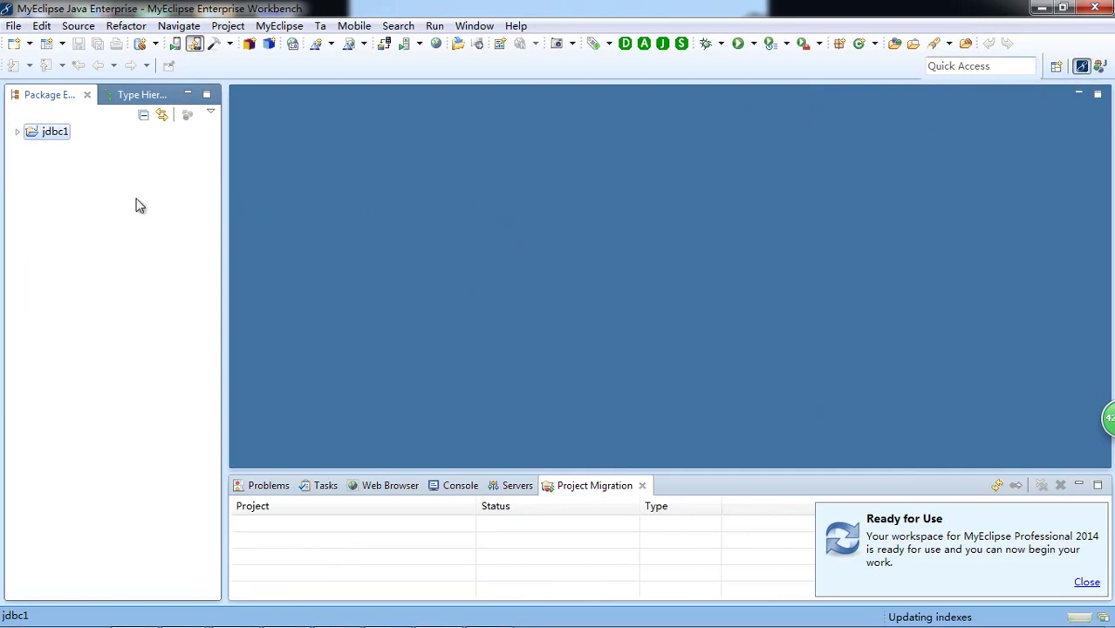
Expand the jdbc1 project and look at its JRE System Library and src folder
click(16, 132)
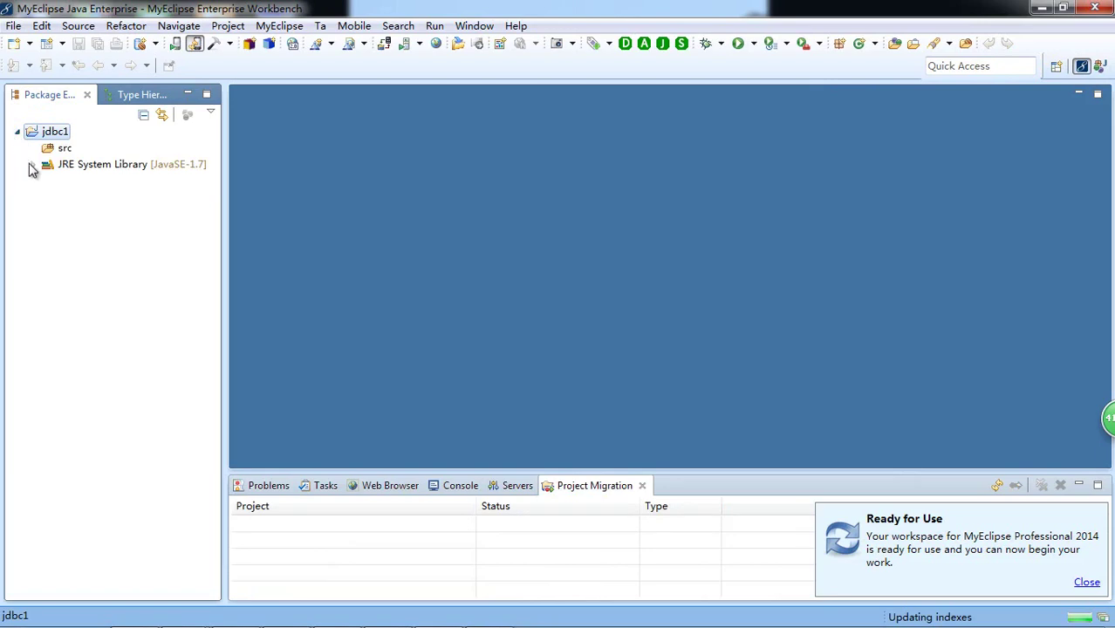
click(79, 167)
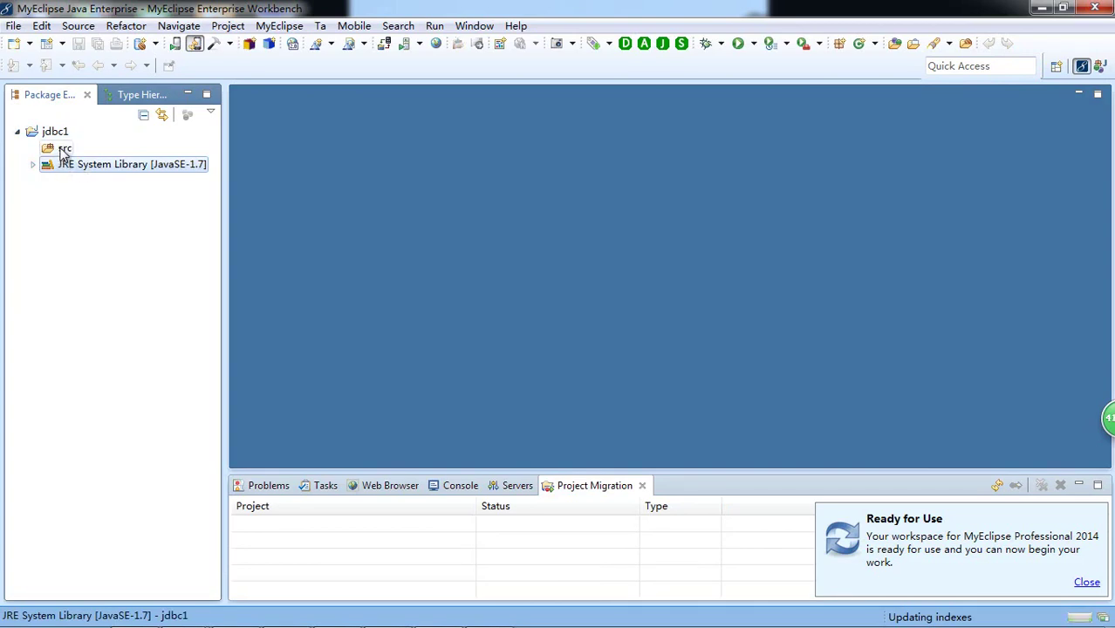
click(65, 150)
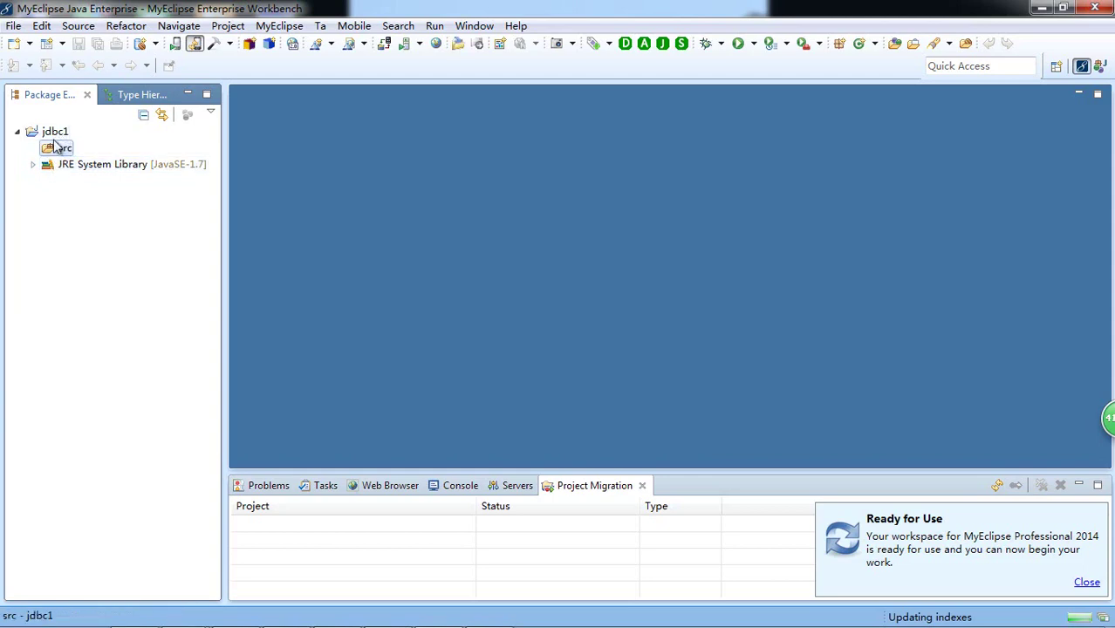
Start adding an external archive to the jdbc1 project's build path and browse to drive H: for the file
click(55, 135)
right_click(55, 135)
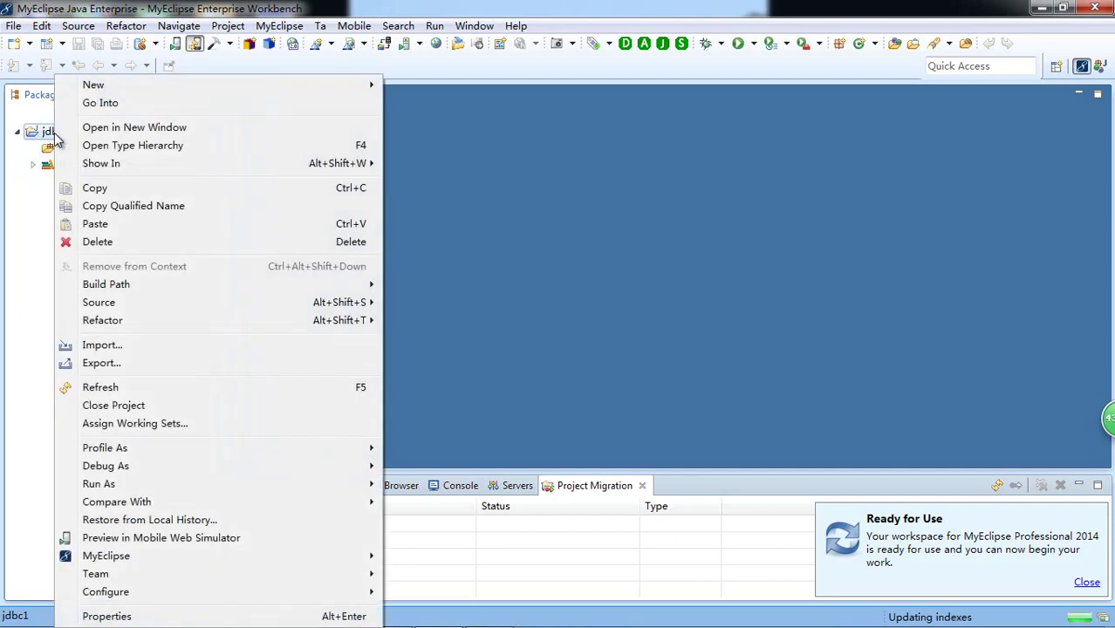
mouse_move(261, 288)
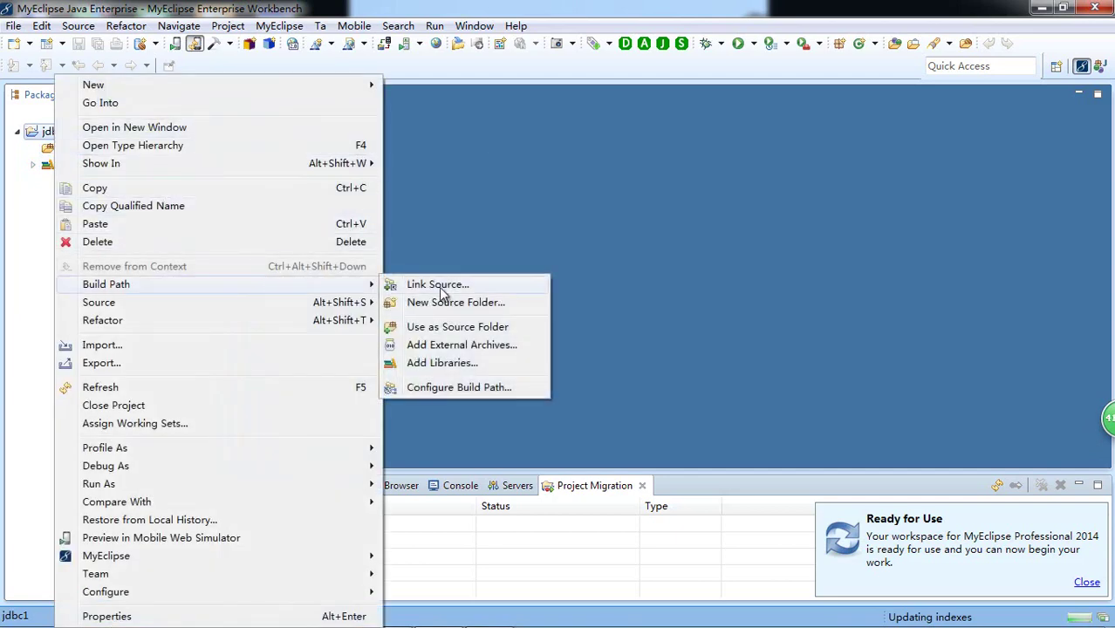
click(428, 349)
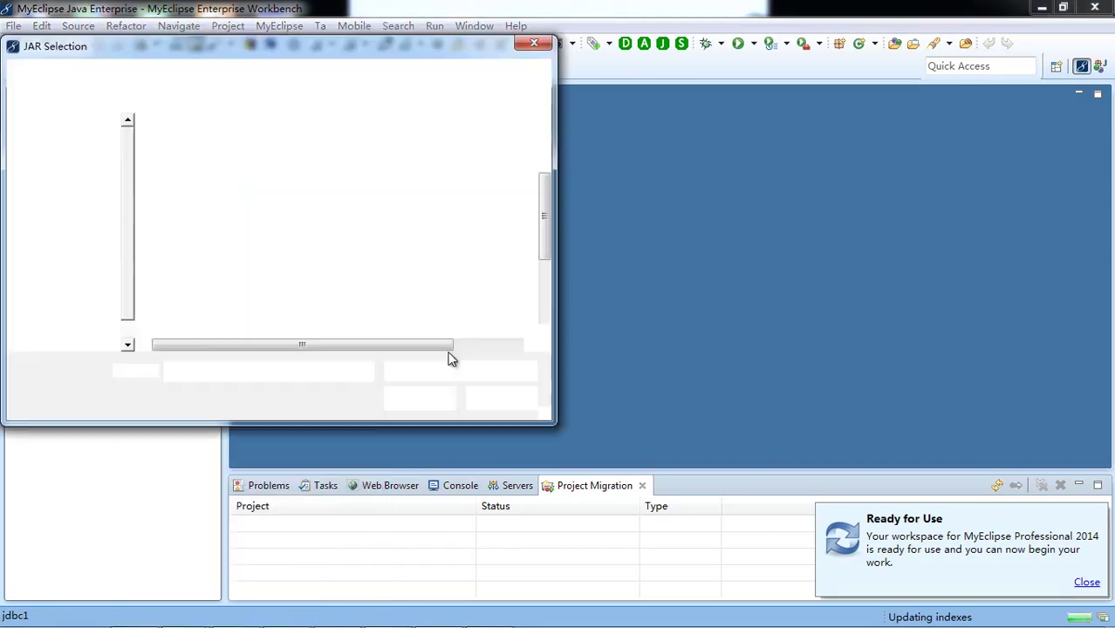
drag(128, 204, 99, 312)
click(92, 292)
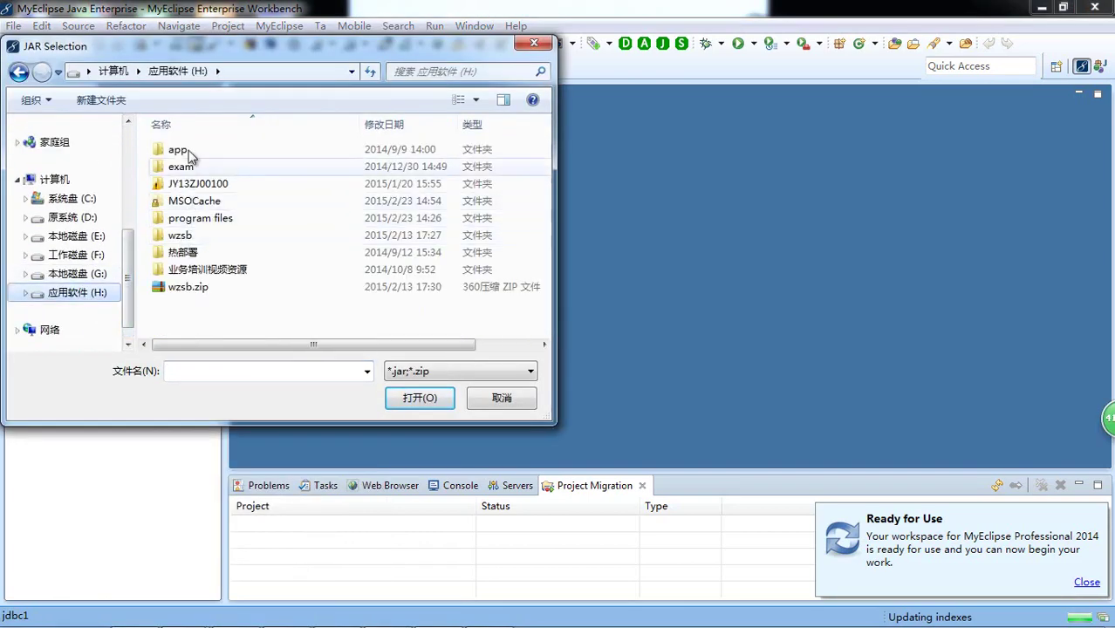
Browse from the app folder on drive H: through the user's folder to the Oracle folder product\11.1.0\db_1
double_click(188, 150)
double_click(189, 150)
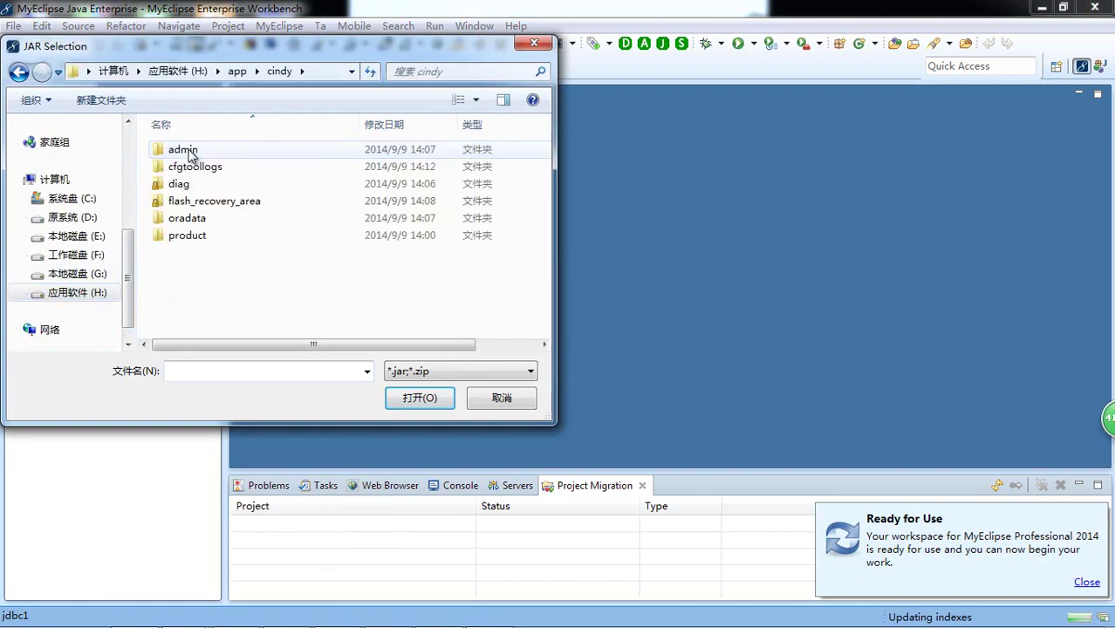
double_click(185, 235)
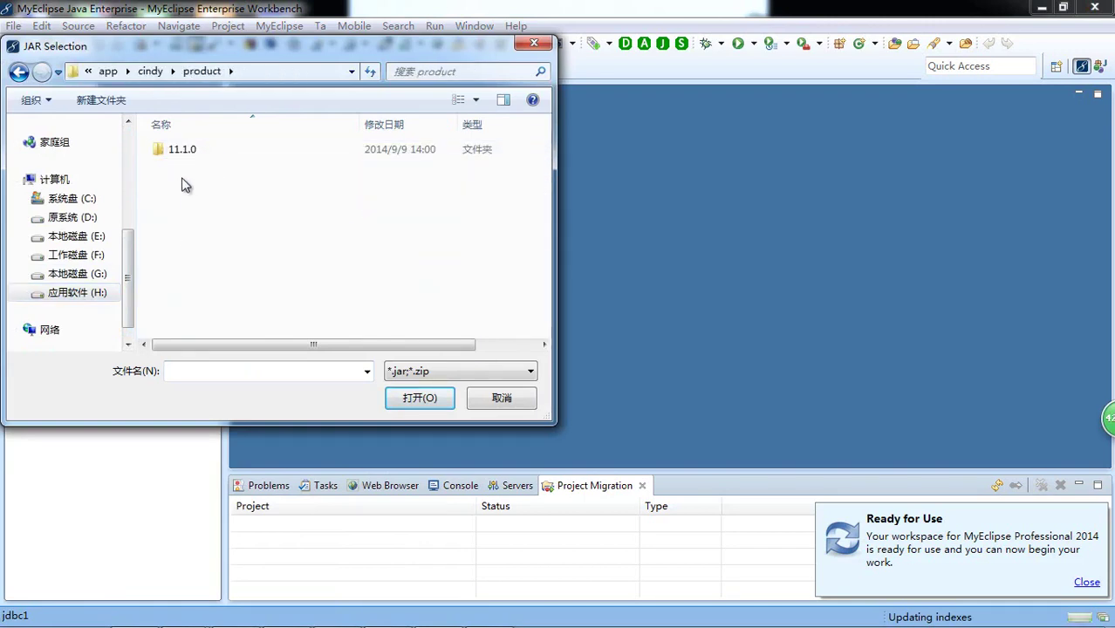
double_click(179, 151)
double_click(179, 151)
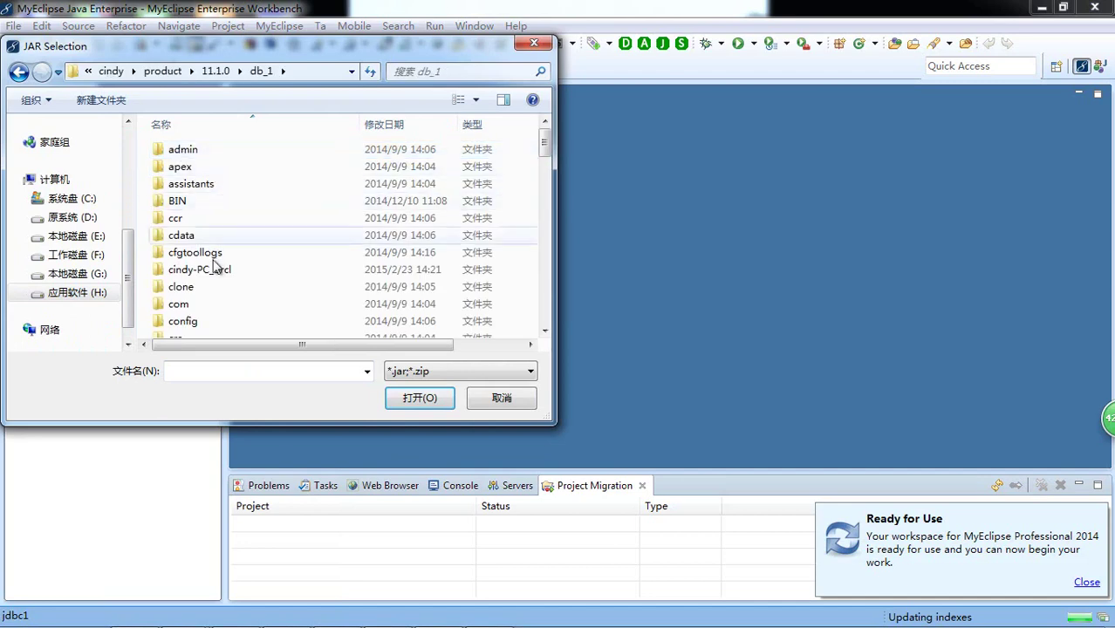
Add the driver file ojdbc6.jar from the jdbc\lib folder of db_1 to the project's build path
scroll(216, 261, down, 2)
scroll(209, 279, down, 2)
scroll(198, 274, down, 4)
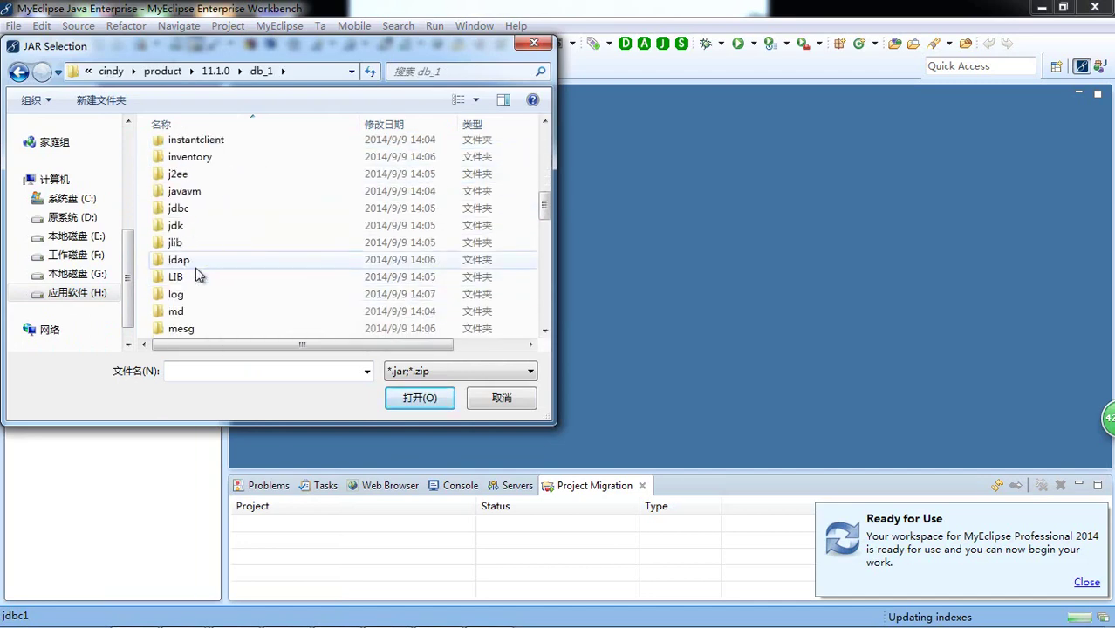
double_click(179, 210)
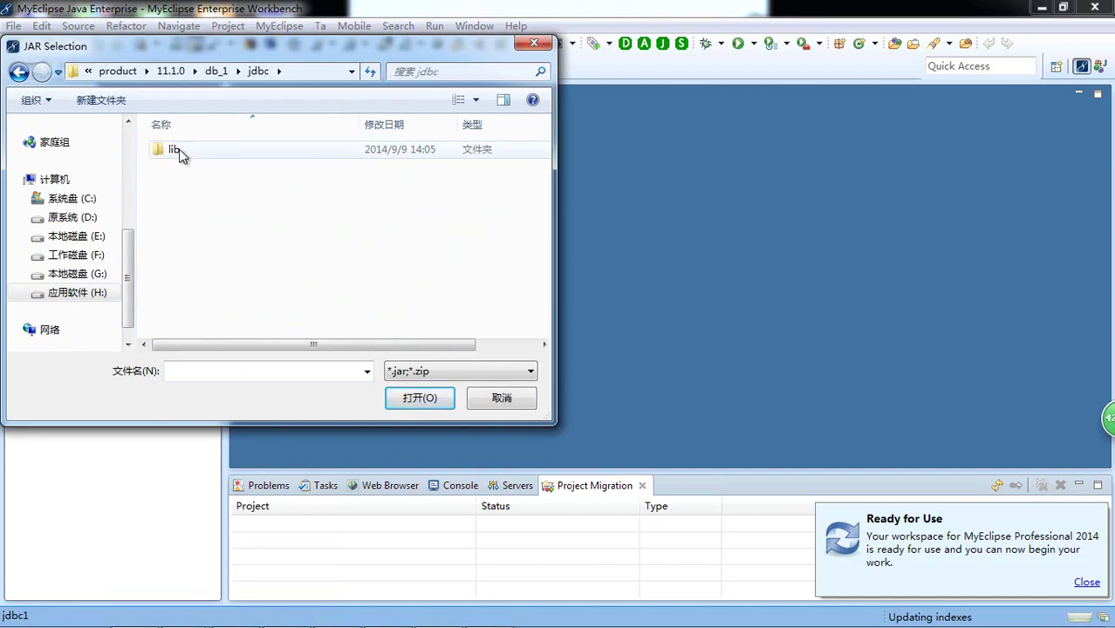
double_click(179, 151)
click(190, 187)
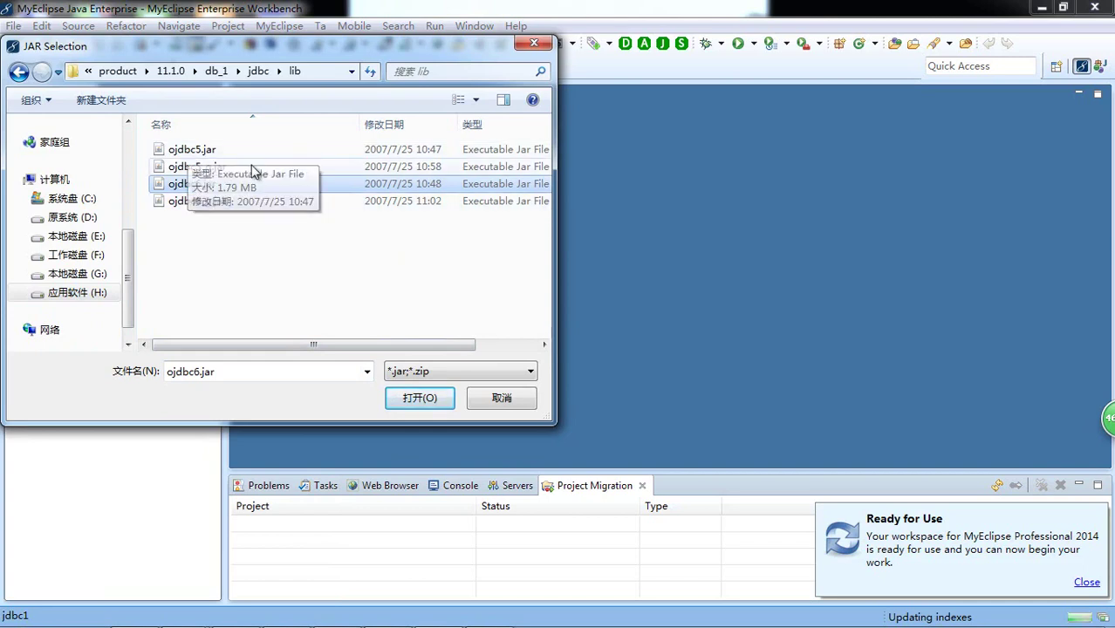
click(421, 394)
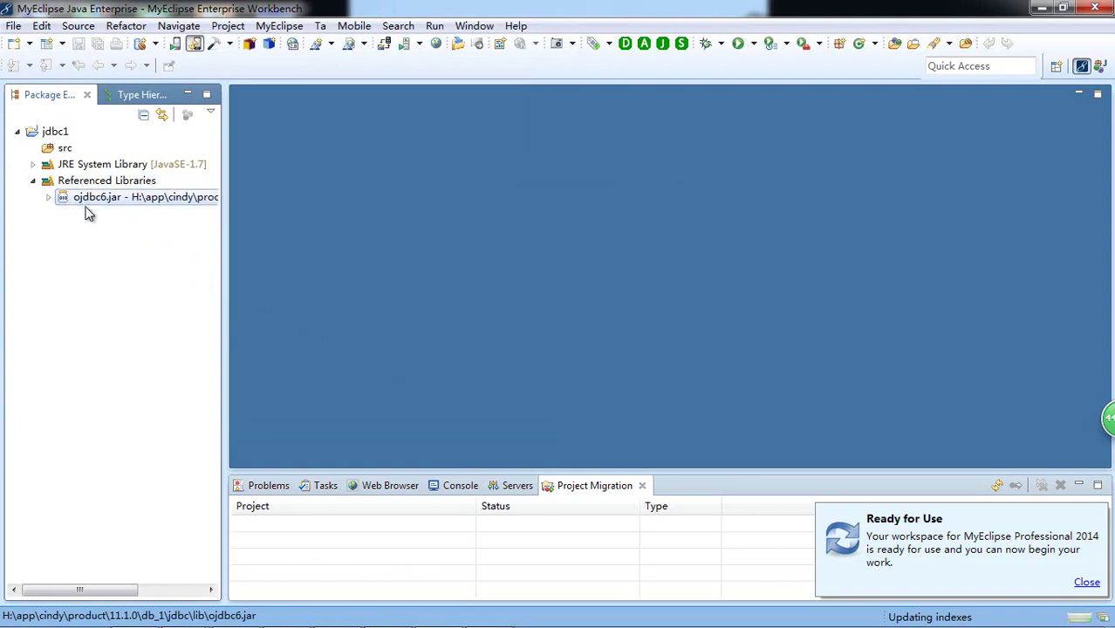
Look at the JRE System Library and the ojdbc6.jar entry under Referenced Libraries in the jdbc1 project
click(34, 181)
click(34, 182)
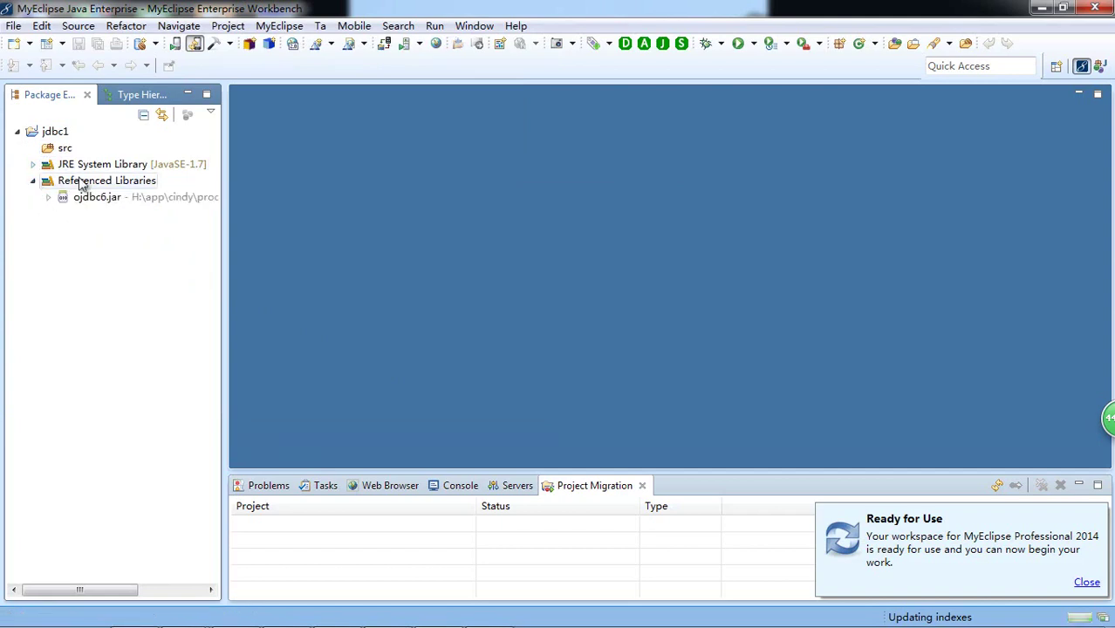
click(105, 166)
click(96, 199)
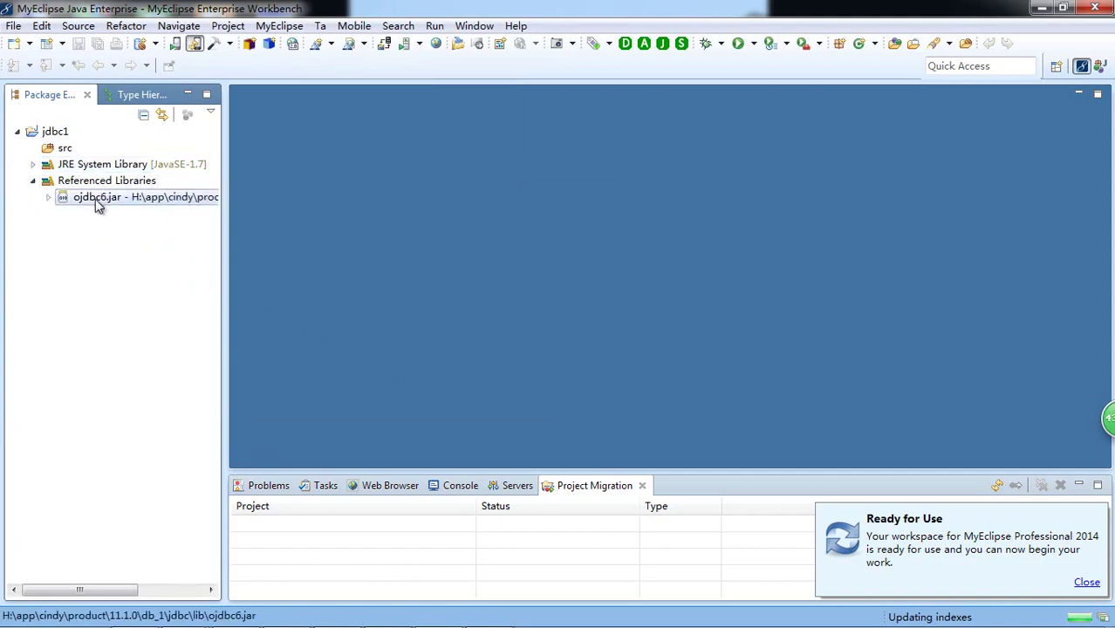